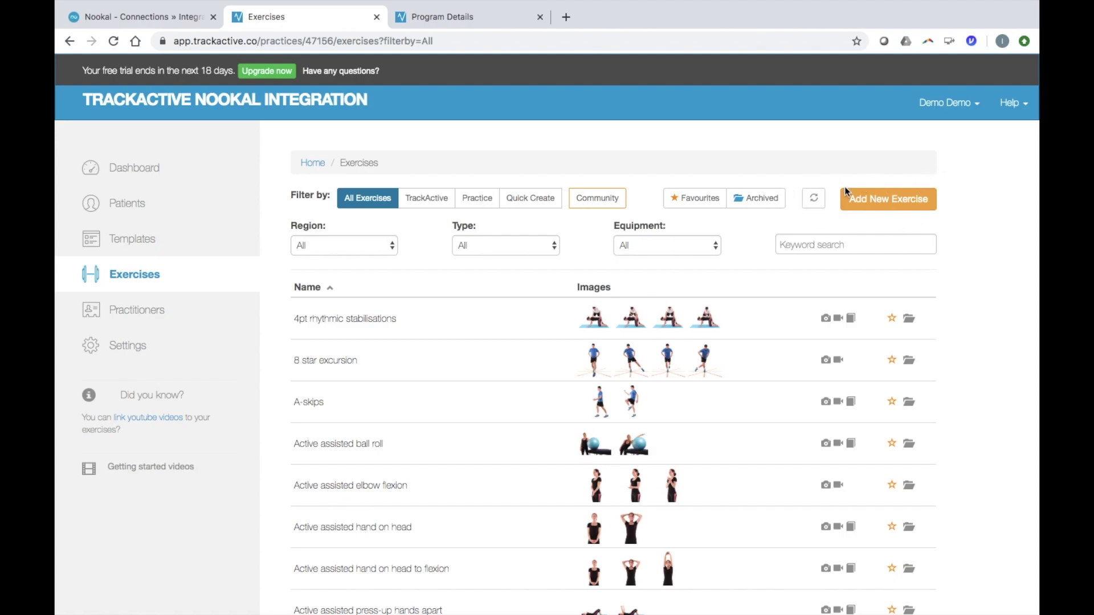
# Show TrackActive's Nookal integration settings in the practice settings, then move to the Nookal account
pyautogui.click(138, 245)
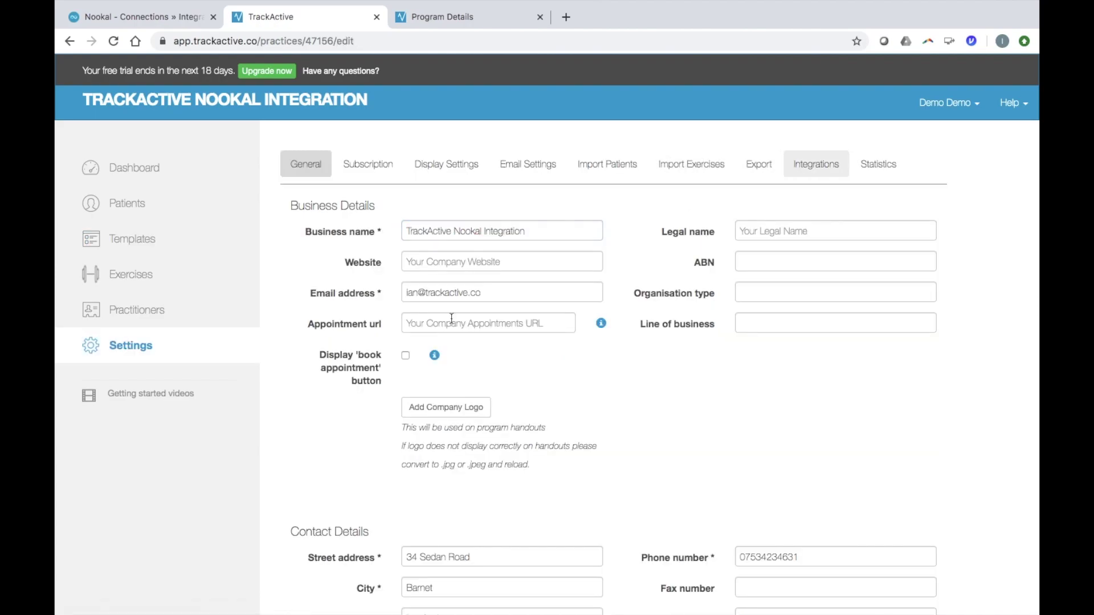
pyautogui.click(322, 376)
pyautogui.scroll(-2, 410, 378)
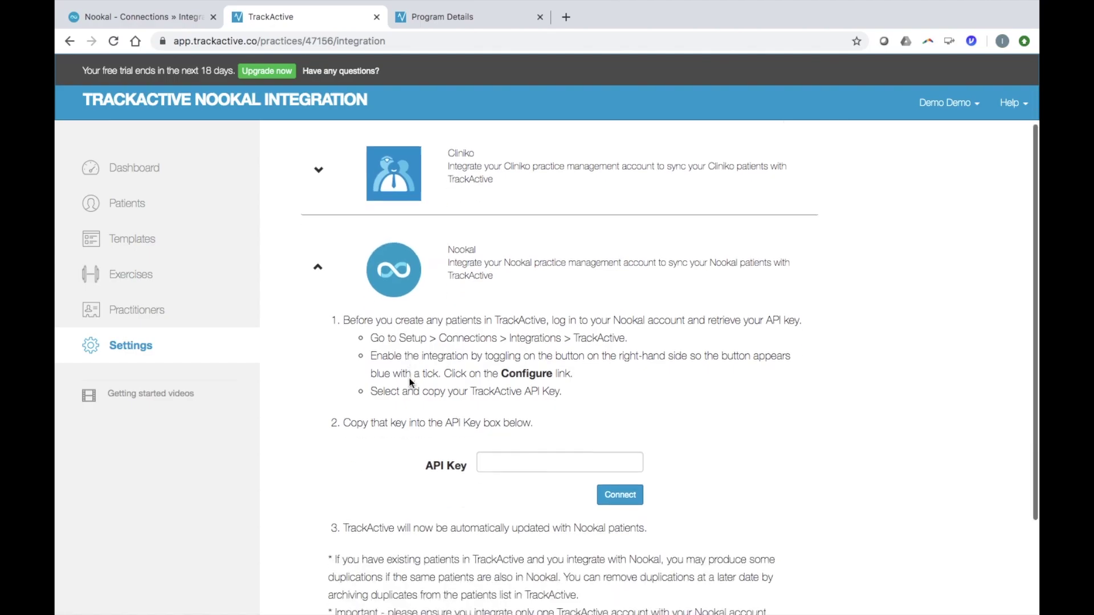
pyautogui.scroll(-2, 409, 377)
pyautogui.hotkey('ctrl', 'shift', 'Tab')
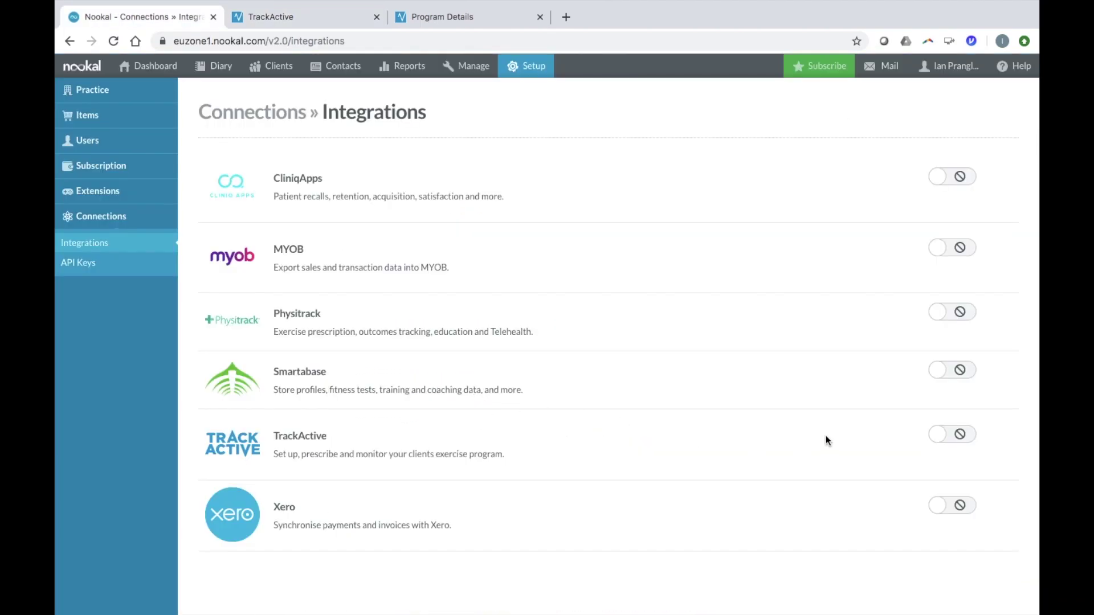
# Enable TrackActive in Nookal with data-sharing consent, then copy its API key
pyautogui.click(946, 437)
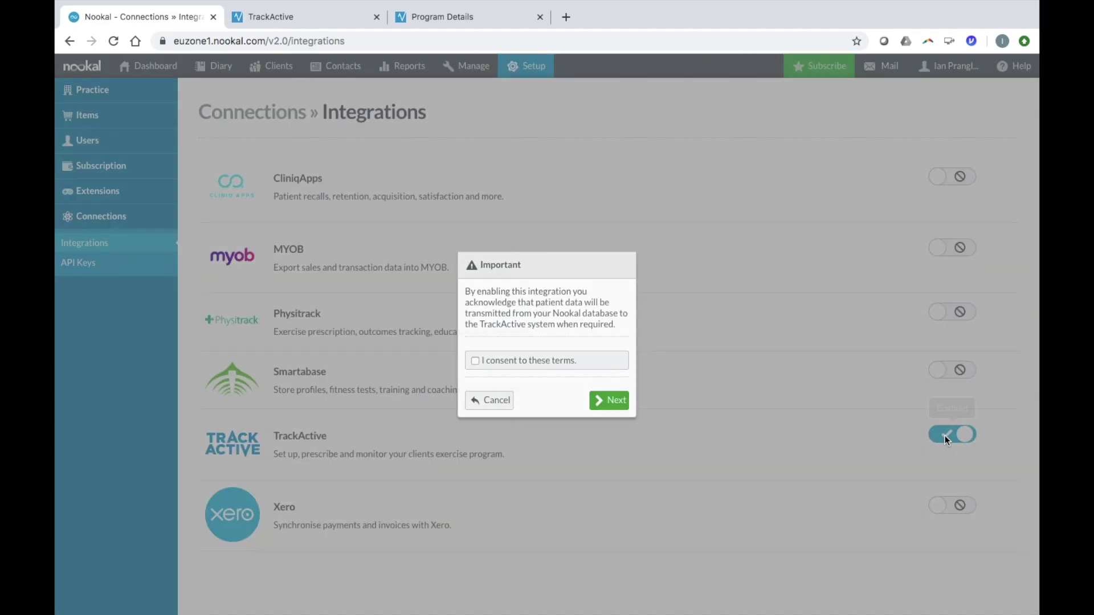
pyautogui.click(475, 360)
pyautogui.click(598, 400)
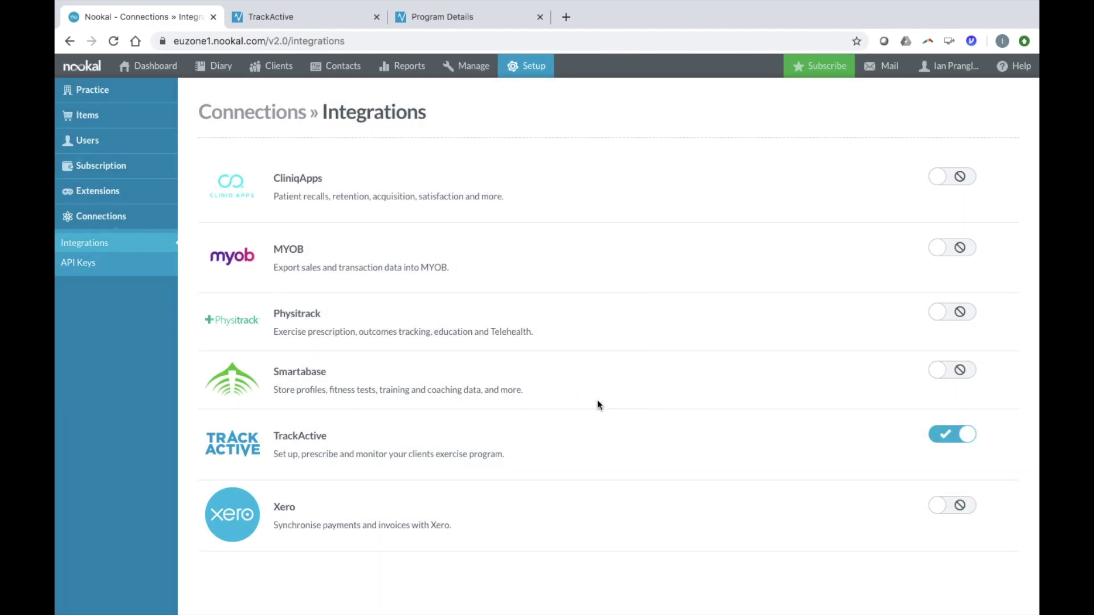
pyautogui.click(954, 463)
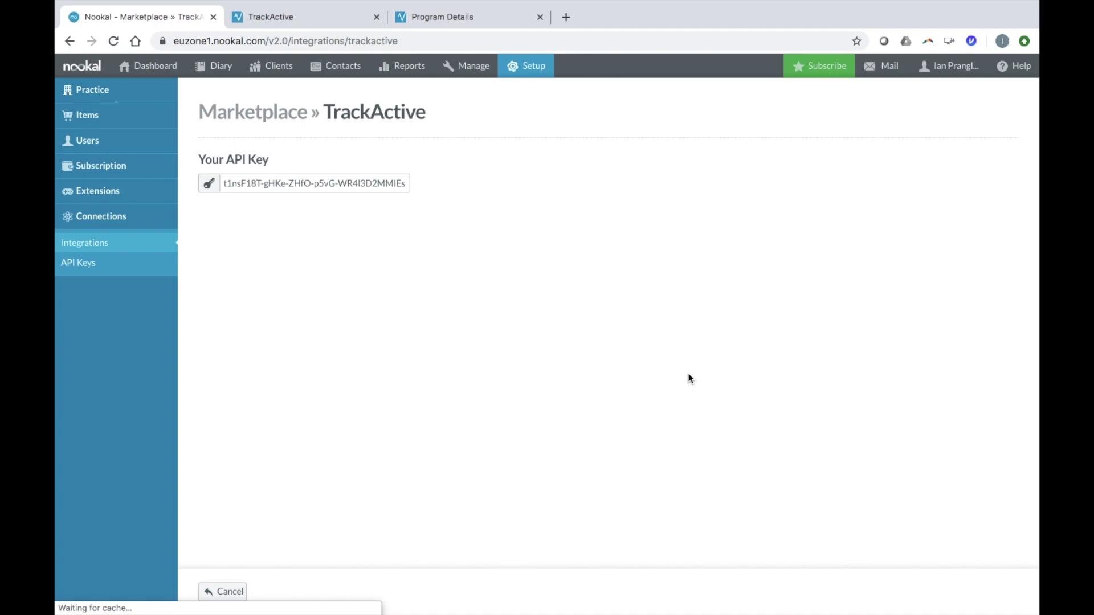
pyautogui.click(313, 182)
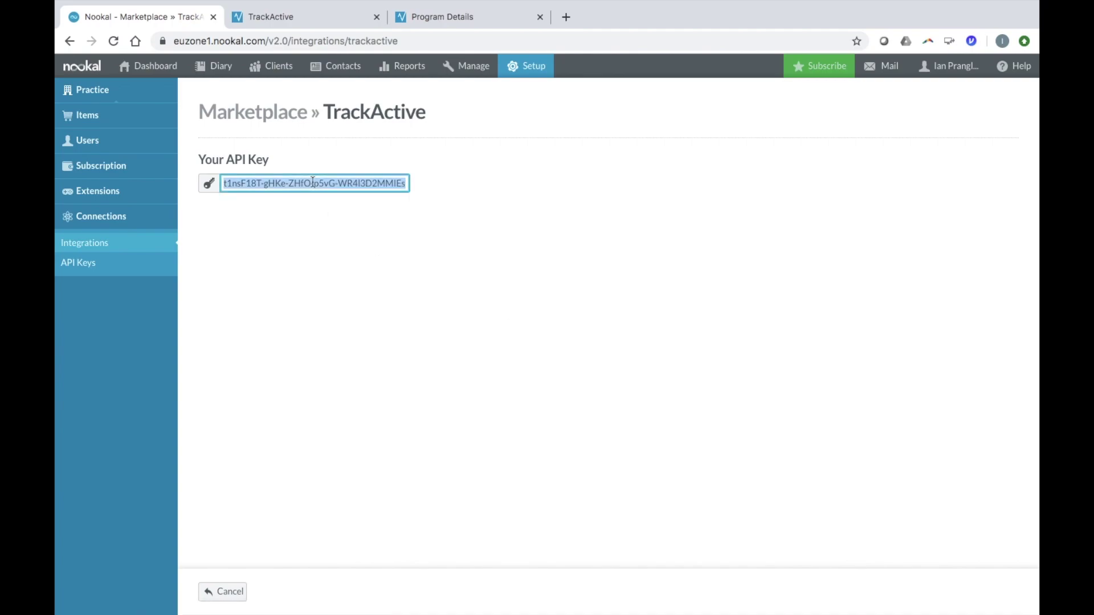
pyautogui.hotkey('ctrl', 'c')
# Paste the Nookal API key into TrackActive's Nookal integration key box
pyautogui.click(280, 18)
pyautogui.click(507, 376)
pyautogui.hotkey('ctrl', 'v')
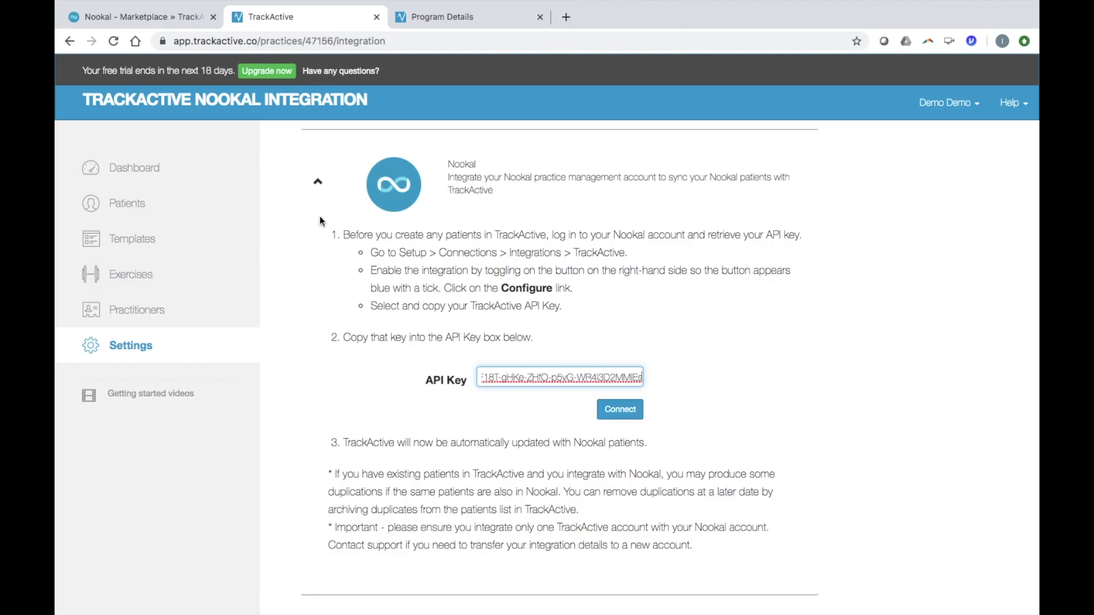
# Start a new program for patient Jane Doe, browsing exercises without adding any
pyautogui.click(129, 205)
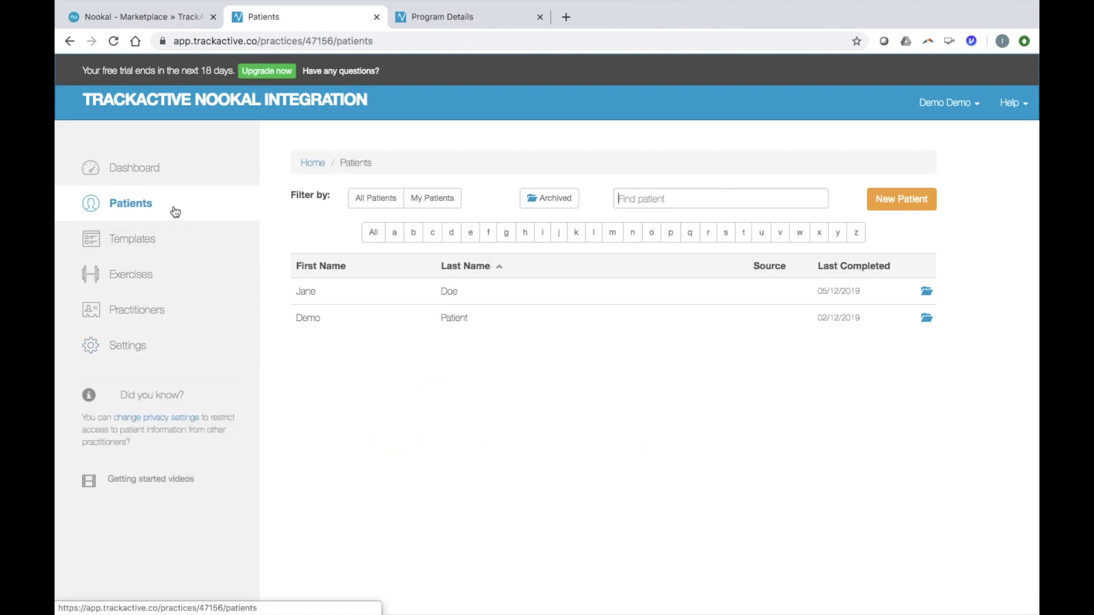
pyautogui.click(316, 296)
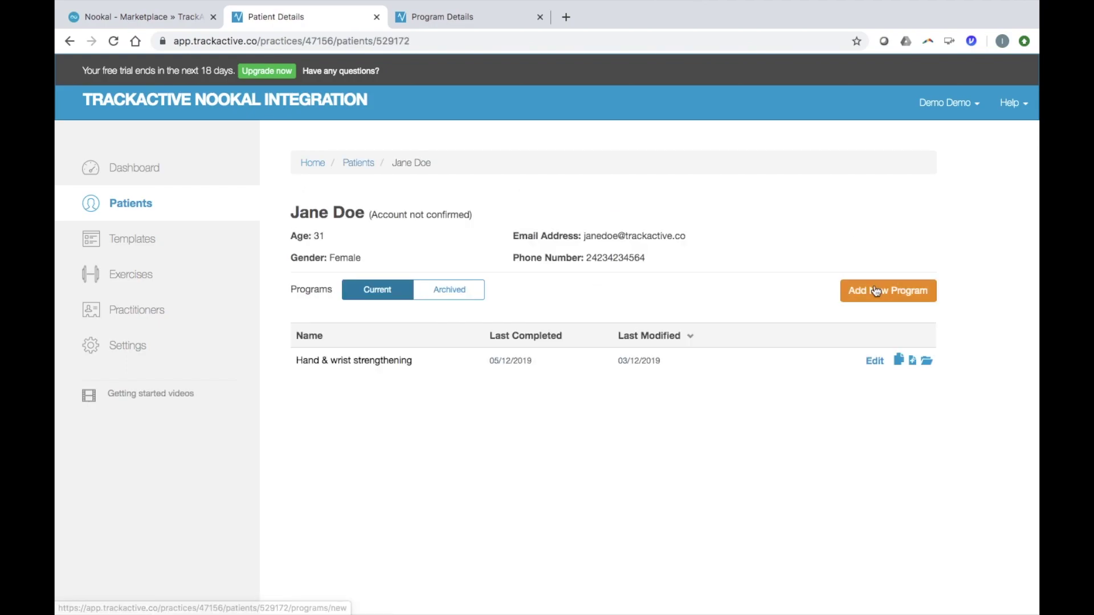
pyautogui.click(873, 290)
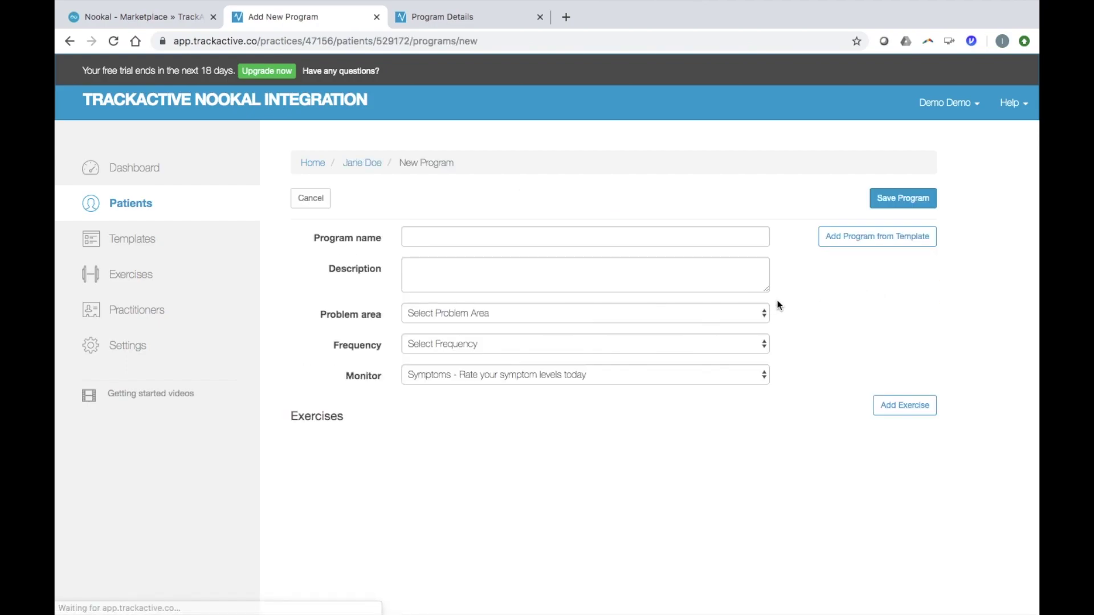
pyautogui.click(899, 403)
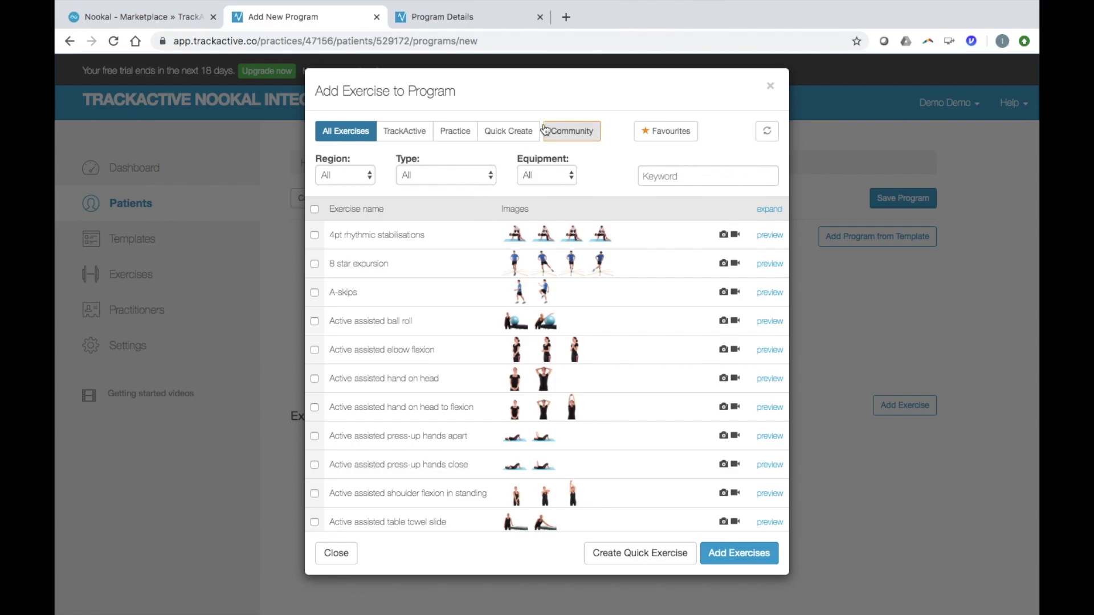
pyautogui.click(771, 86)
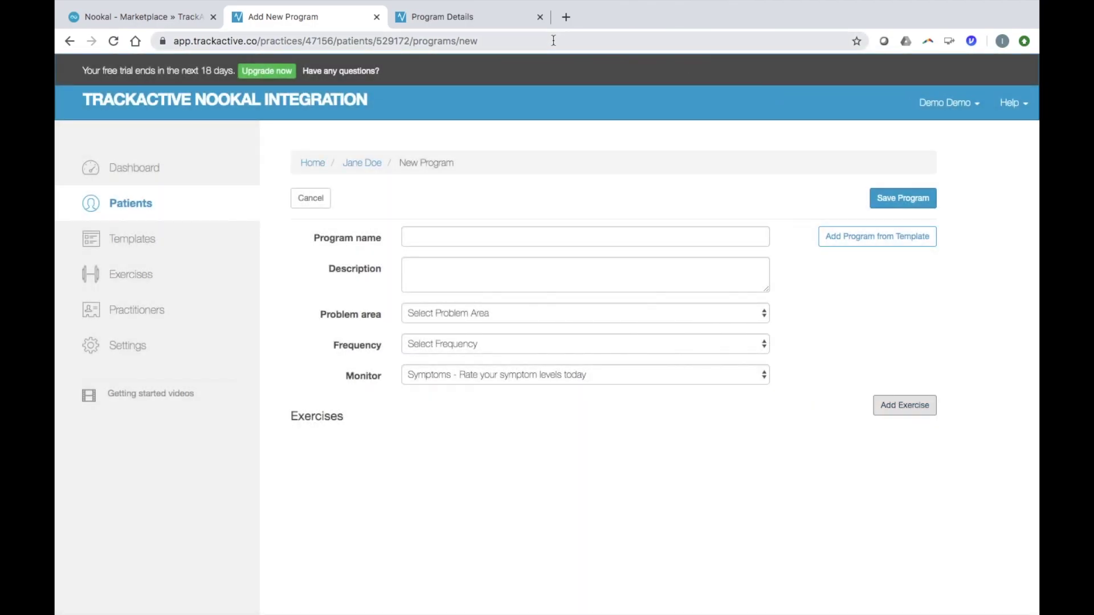
# Show the symptom ratings progress chart for Jane Doe's Hand & wrist strengthening program
pyautogui.click(466, 16)
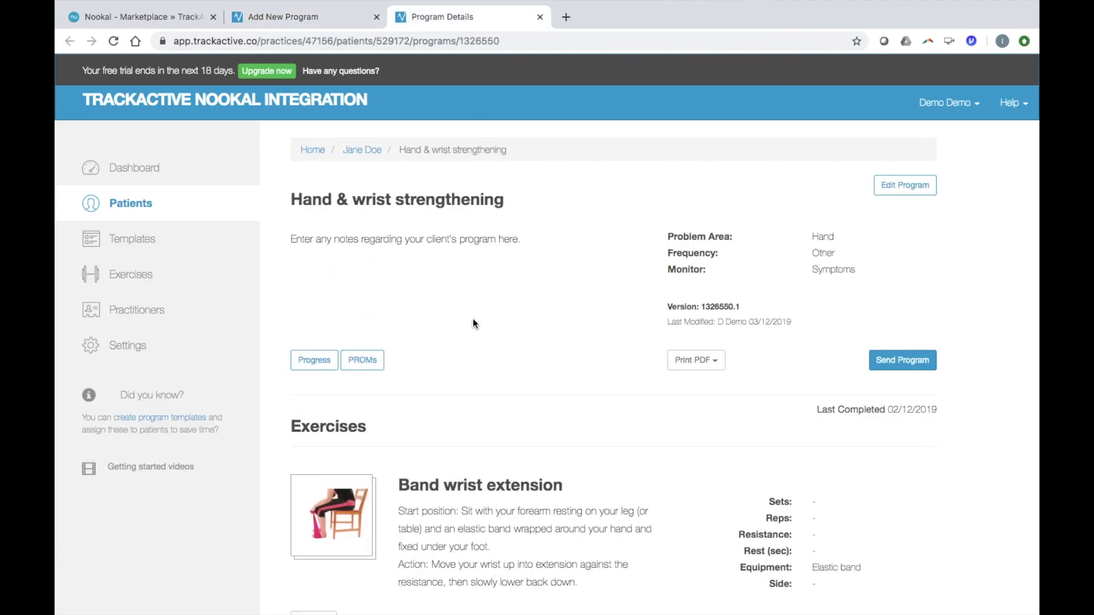
pyautogui.scroll(-1, 473, 323)
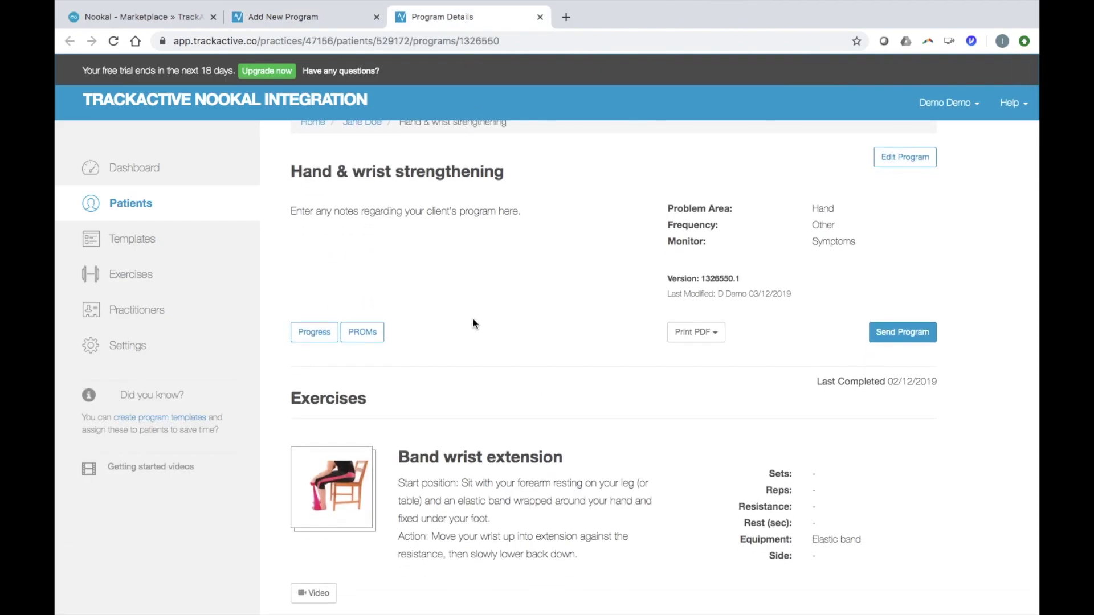
pyautogui.scroll(-1, 472, 323)
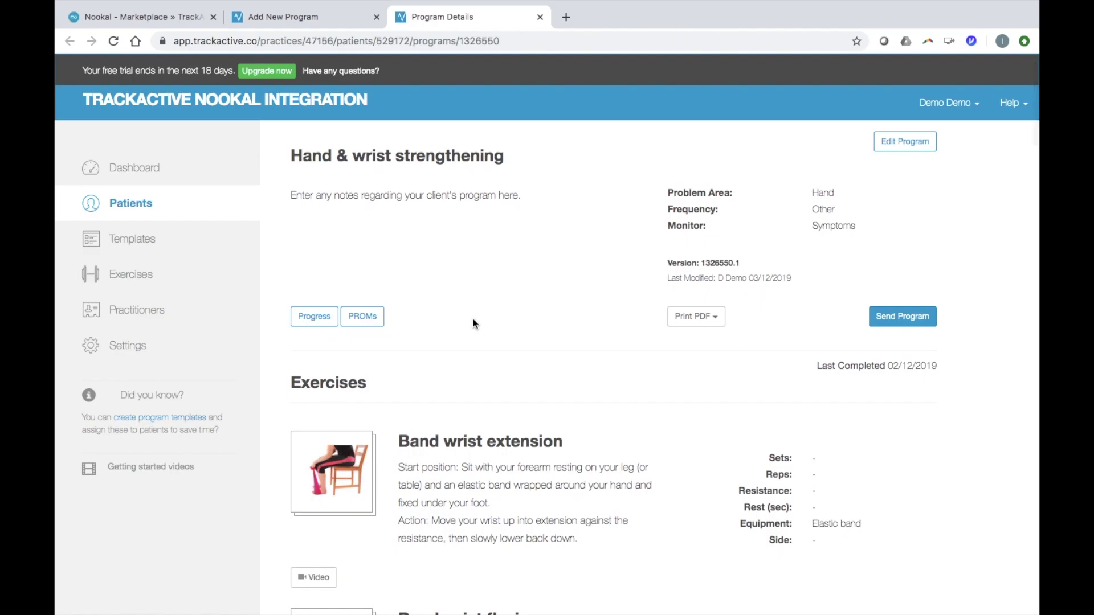
pyautogui.click(324, 322)
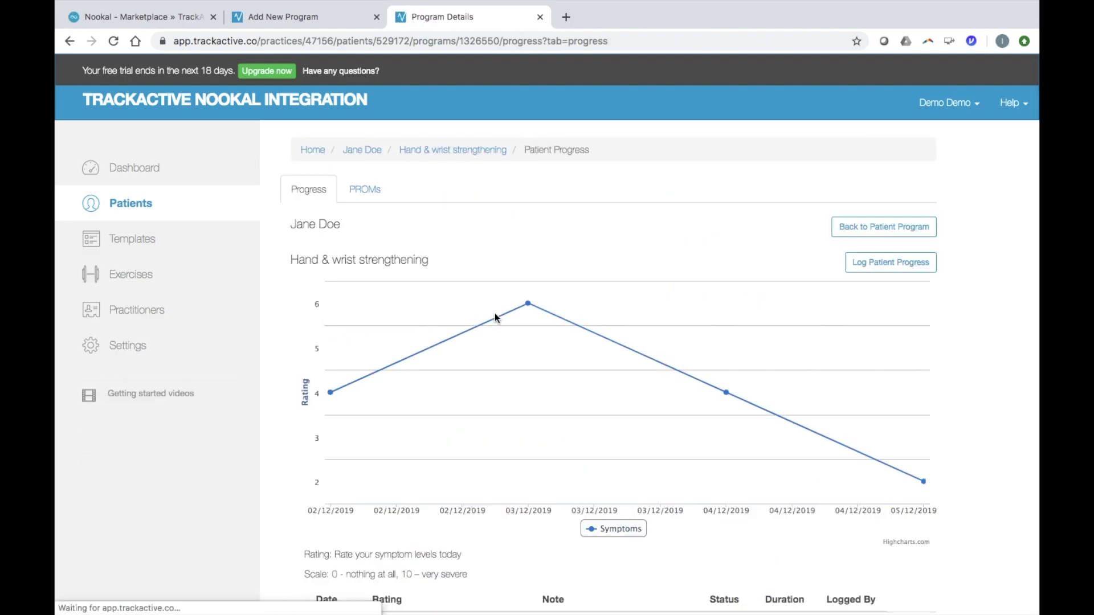
pyautogui.moveTo(528, 303)
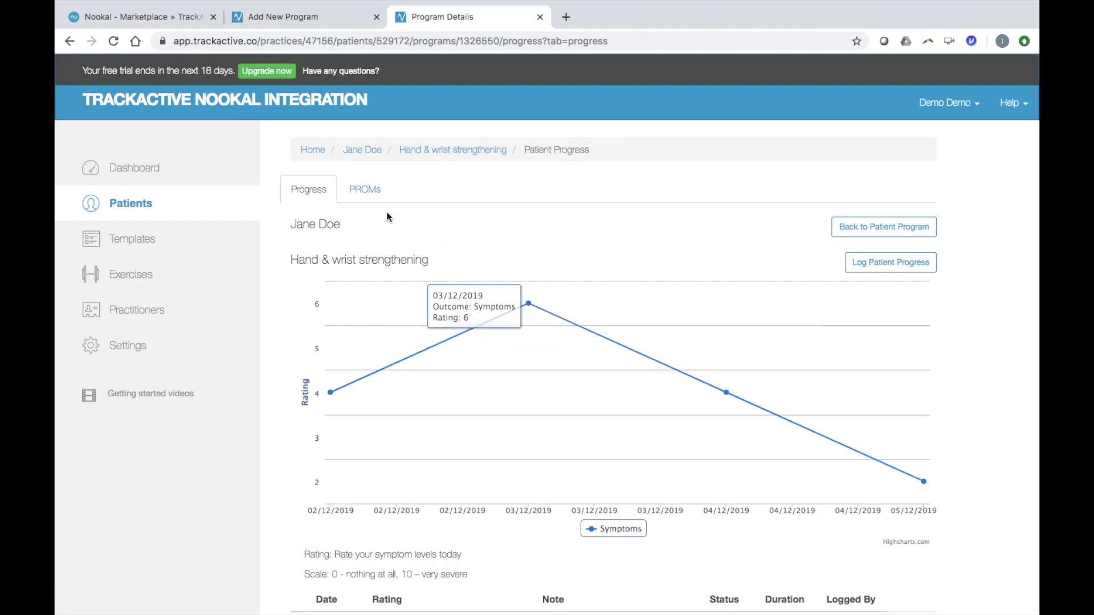
# Show Jane Doe's Patient Specific Functional Scale PROM scores and list the other questionnaires
pyautogui.click(367, 192)
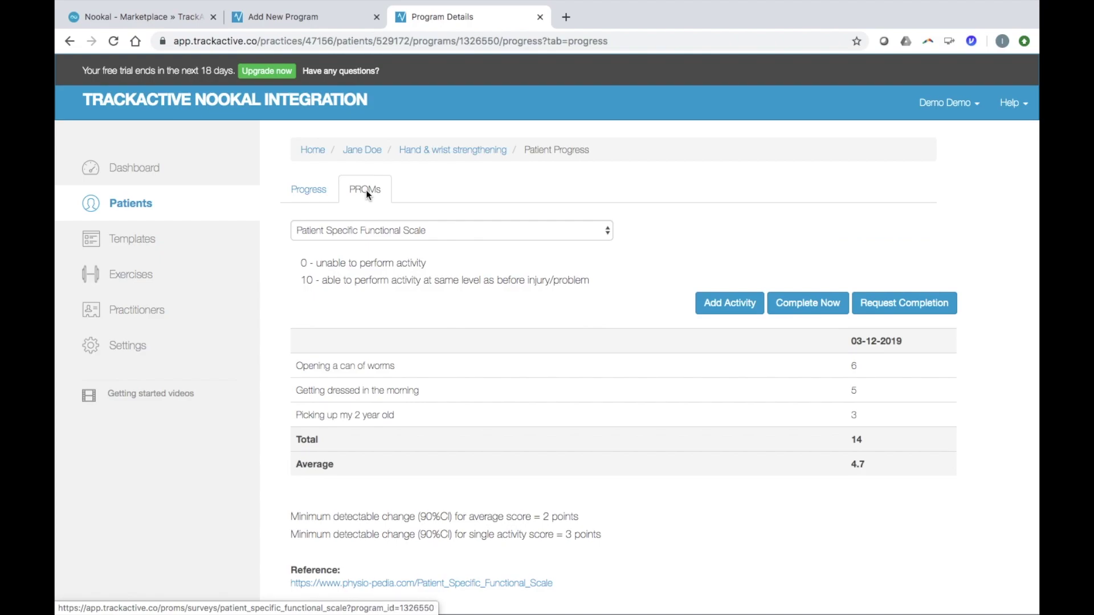
pyautogui.click(457, 233)
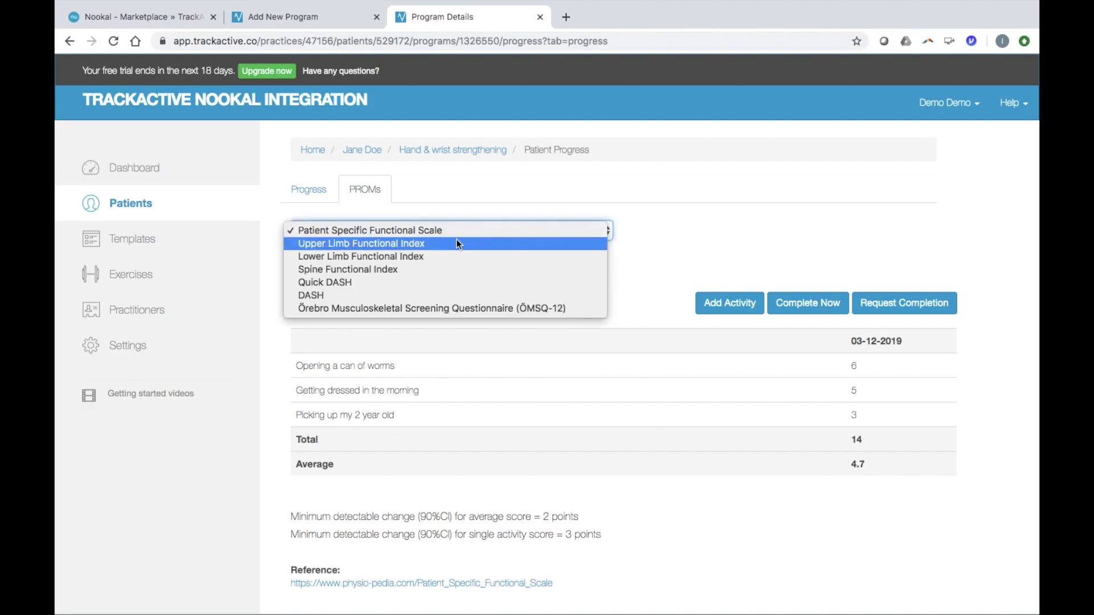